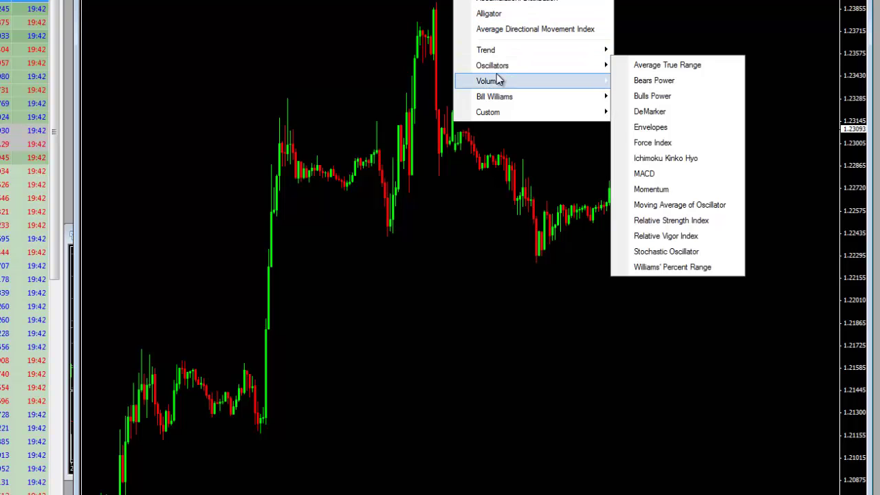
# Add a lime moving average to the price chart with period 20, Simple method, applied to Close.
pyautogui.moveTo(511, 58)
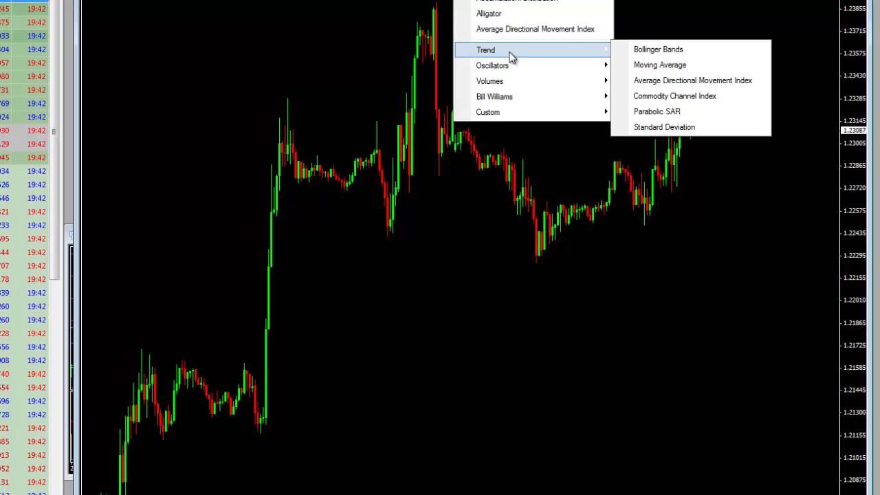
pyautogui.click(650, 66)
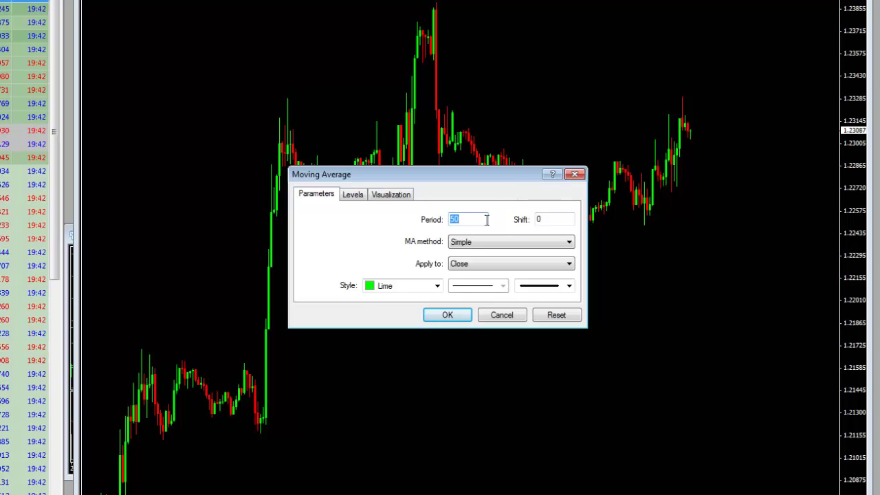
pyautogui.write('20')
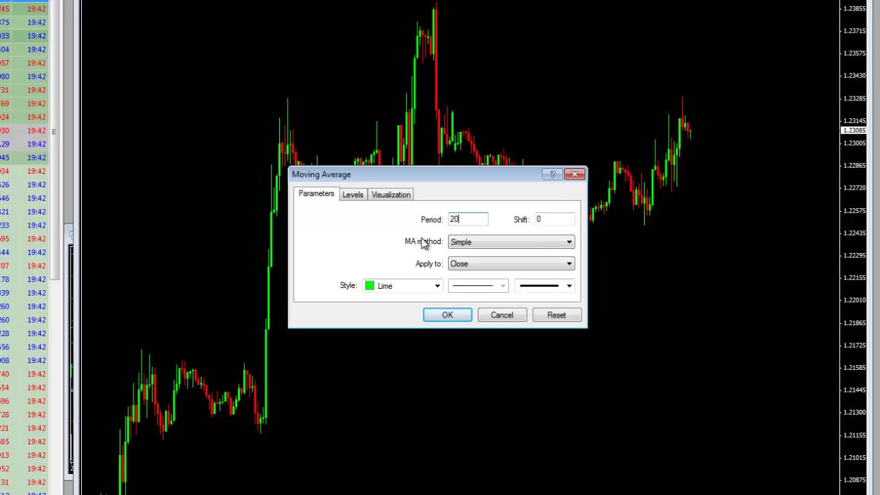
pyautogui.click(558, 288)
pyautogui.click(560, 288)
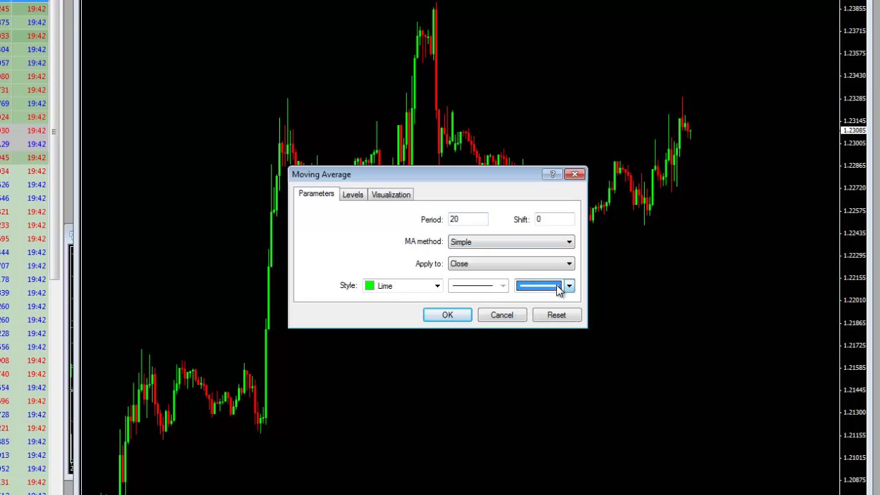
pyautogui.click(447, 316)
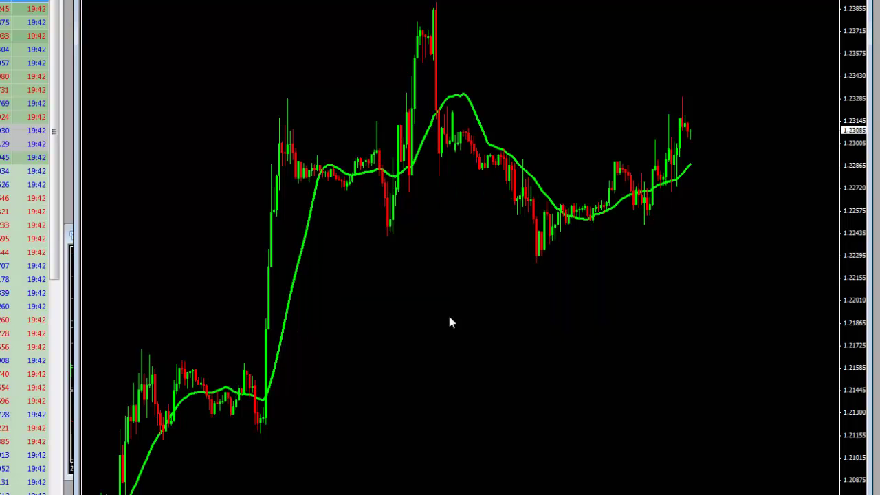
# Add a second Simple moving average with period 5, applied to Close and coloured Red.
pyautogui.click(460, 1)
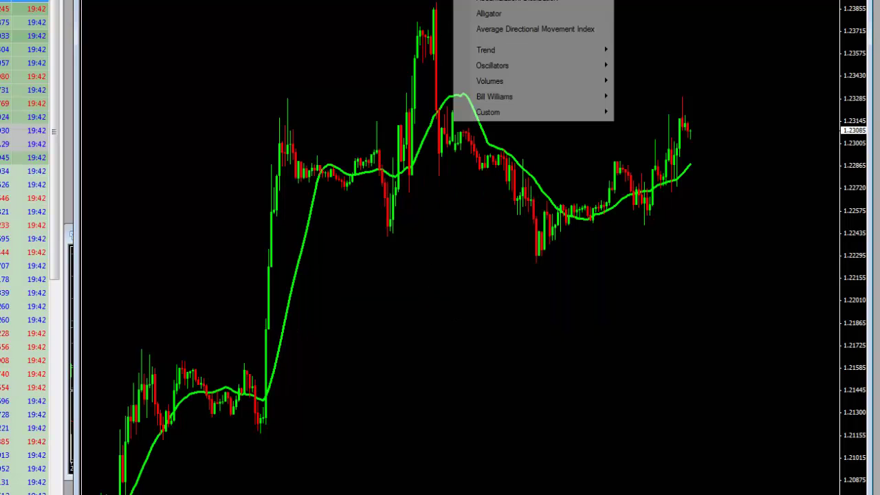
pyautogui.click(494, 2)
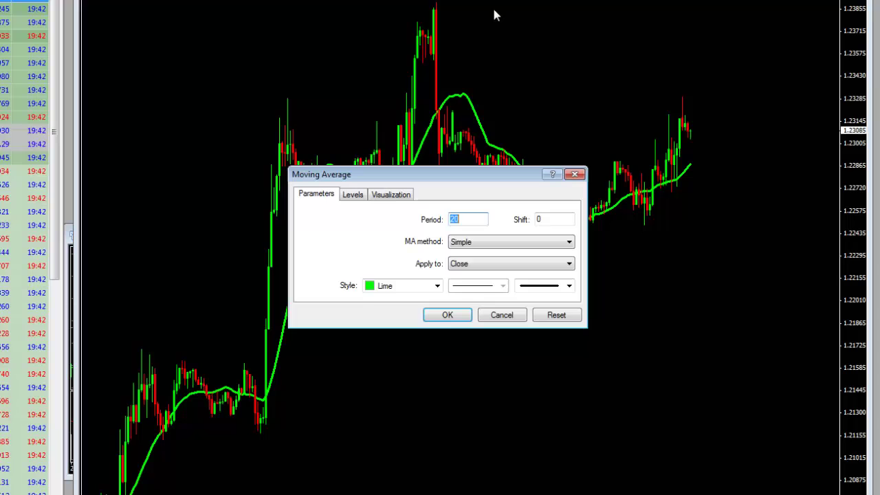
pyautogui.doubleClick(475, 214)
pyautogui.write('5')
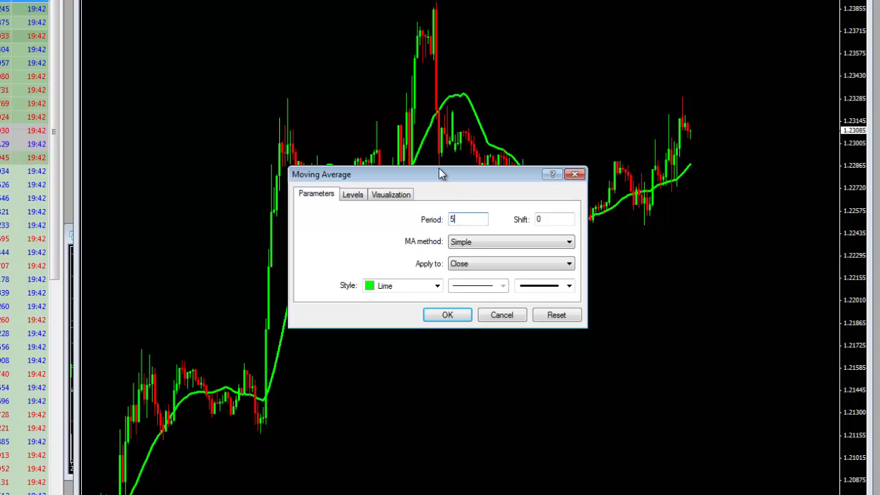
pyautogui.click(436, 286)
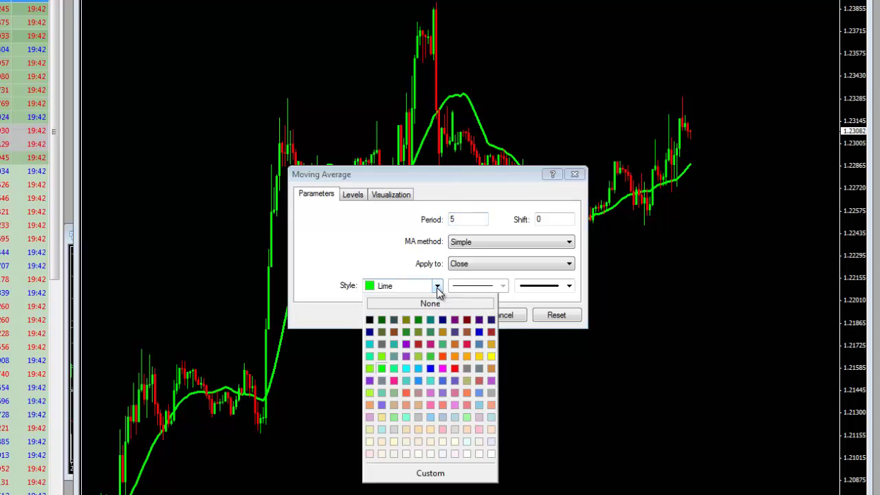
pyautogui.click(454, 369)
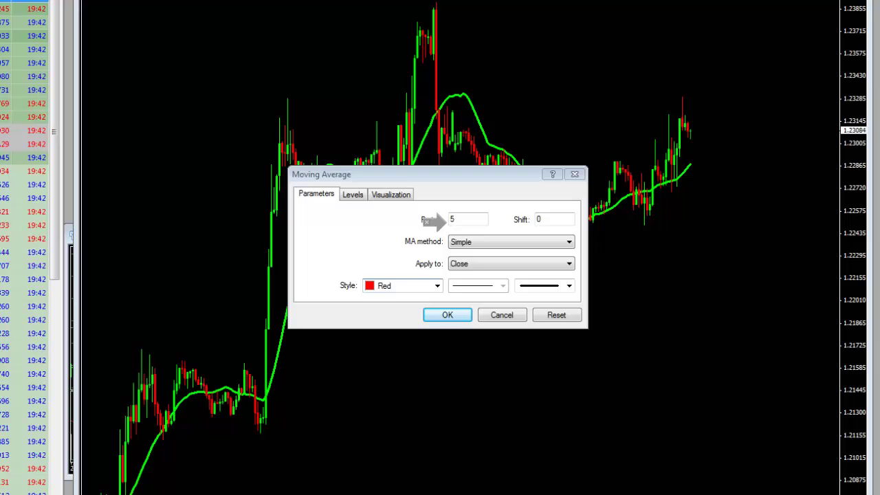
pyautogui.click(353, 286)
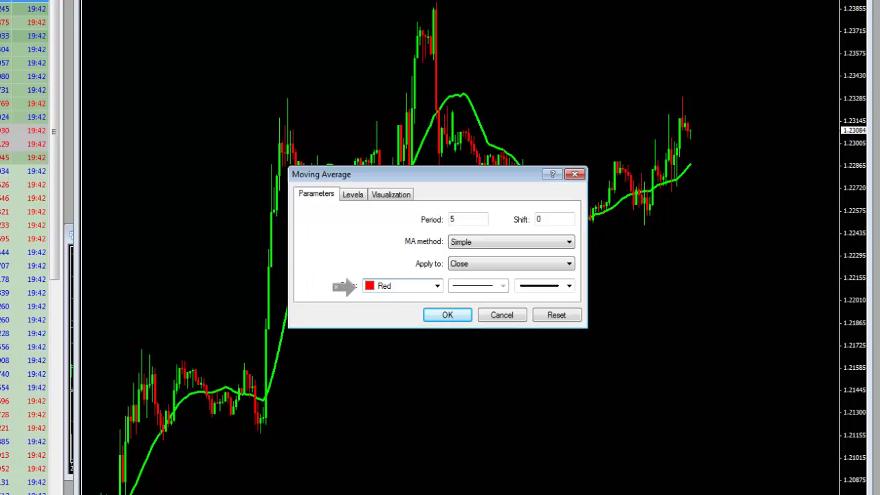
pyautogui.click(458, 316)
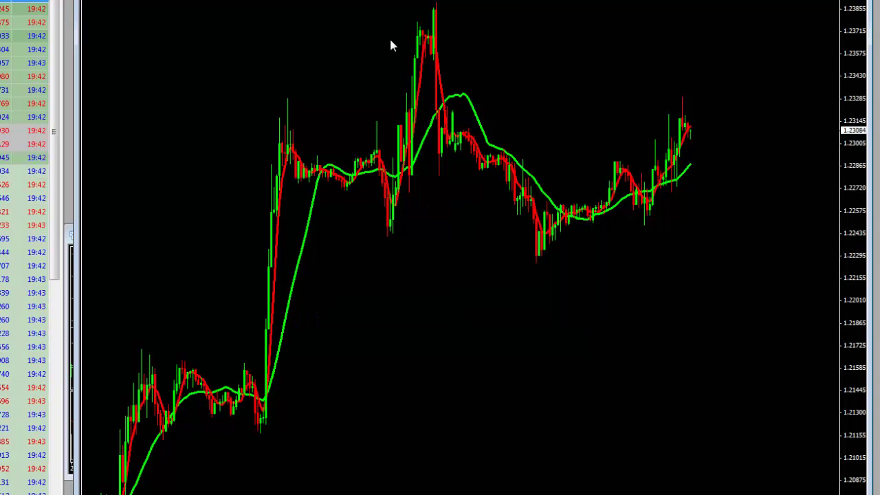
# Add the Relative Strength Index oscillator to the chart with period 14, applied to Close.
pyautogui.press('+')
pyautogui.moveTo(325, 93); pyautogui.dragTo(51, 97)
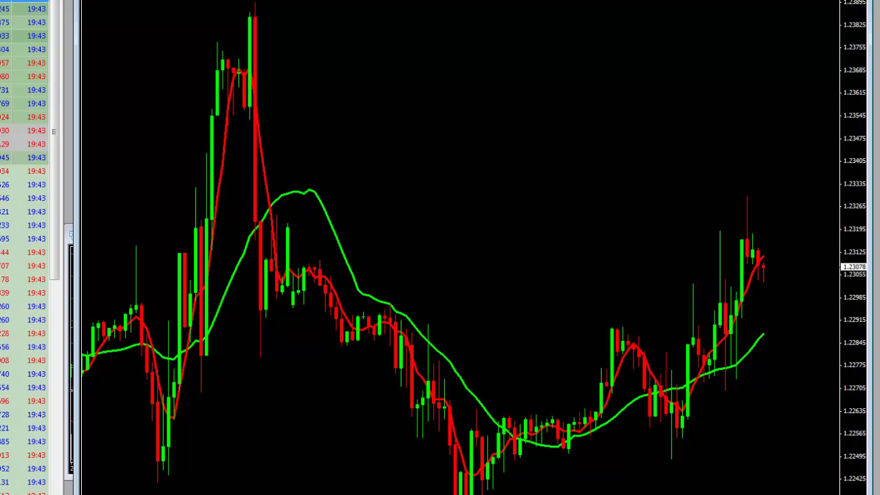
pyautogui.click(461, 0)
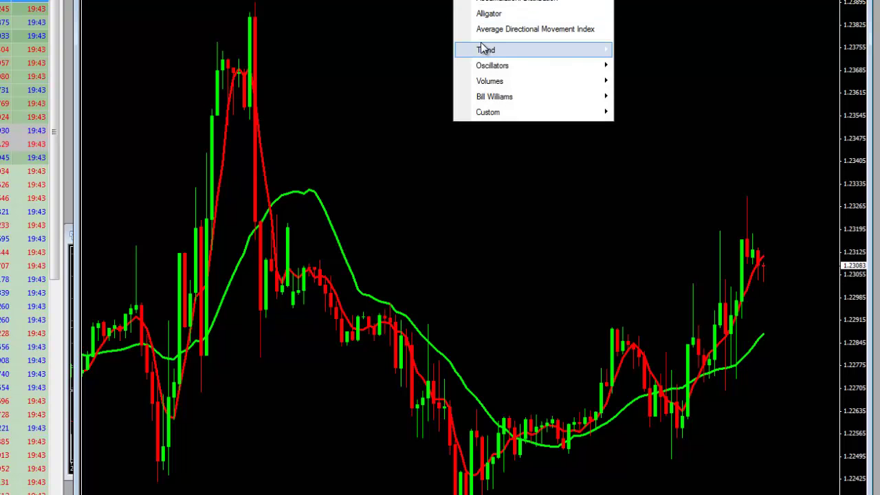
pyautogui.moveTo(483, 49)
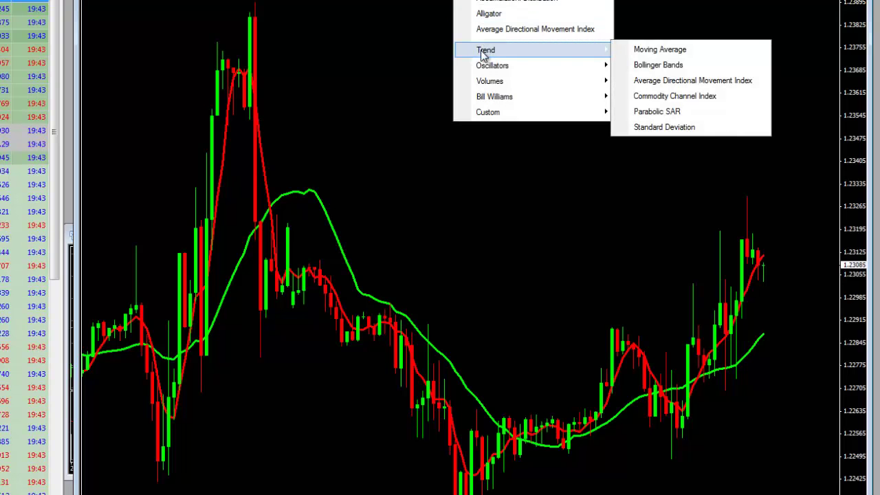
pyautogui.moveTo(479, 75)
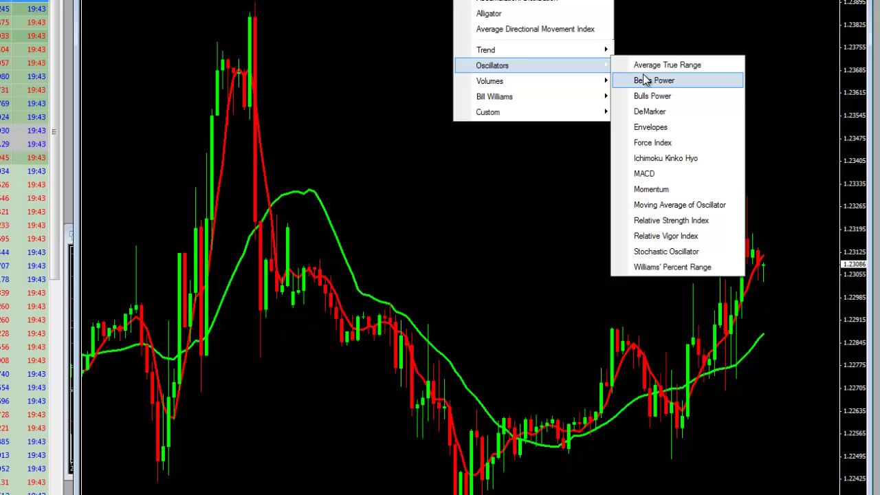
pyautogui.click(623, 225)
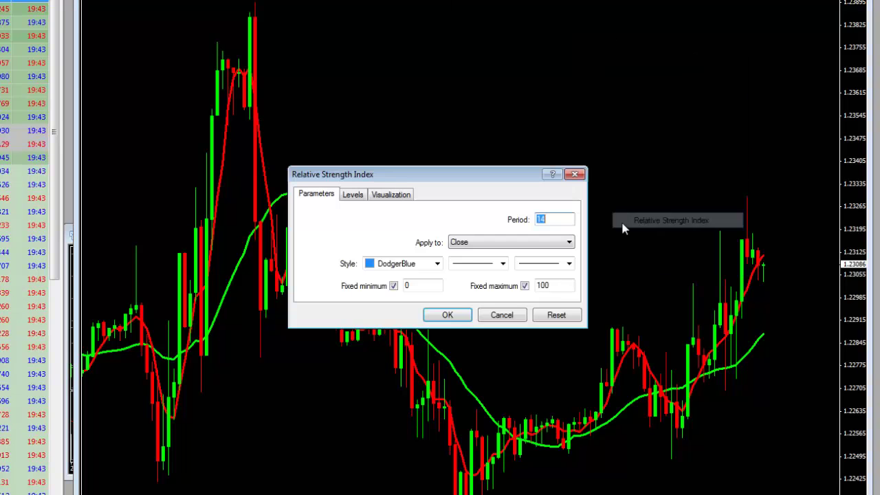
pyautogui.click(446, 318)
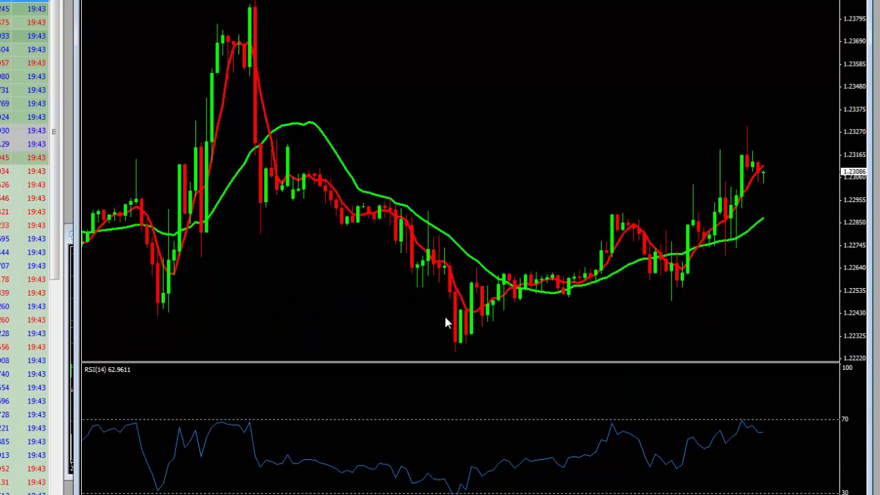
# Give the RSI line a thicker stroke and enlarge the RSI pane below the price chart.
pyautogui.rightClick(475, 470)
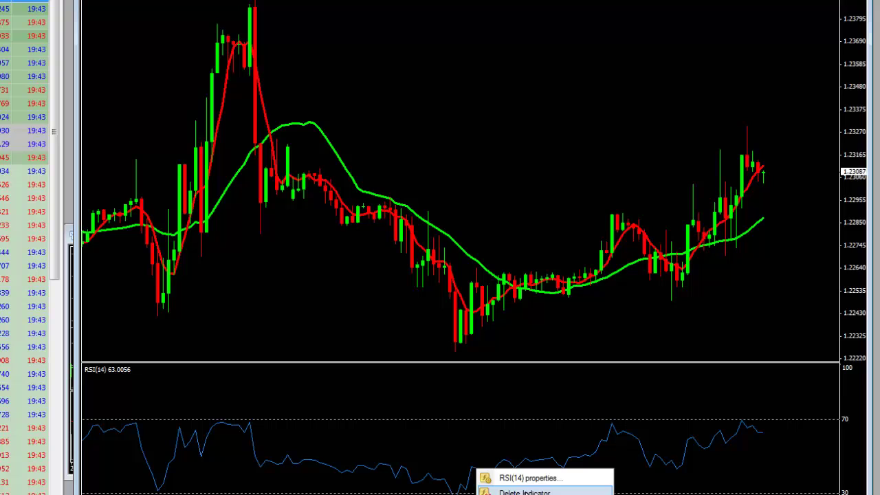
pyautogui.click(540, 478)
pyautogui.click(497, 264)
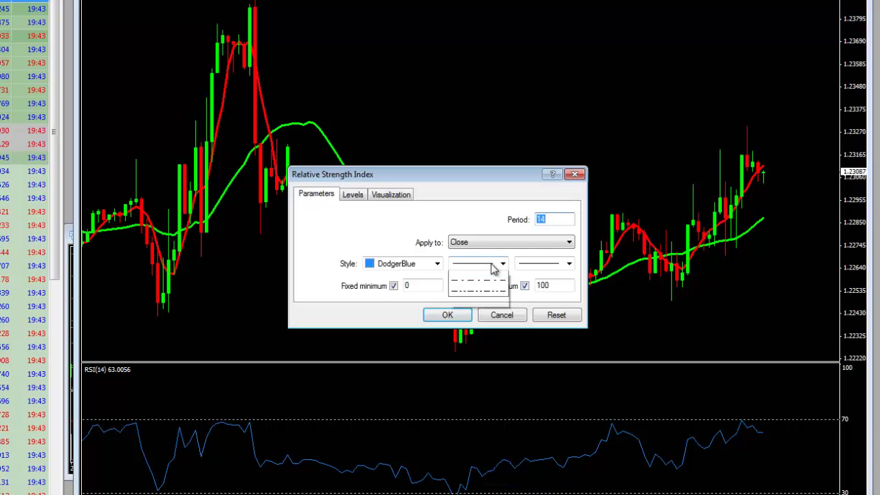
pyautogui.click(557, 268)
pyautogui.click(559, 265)
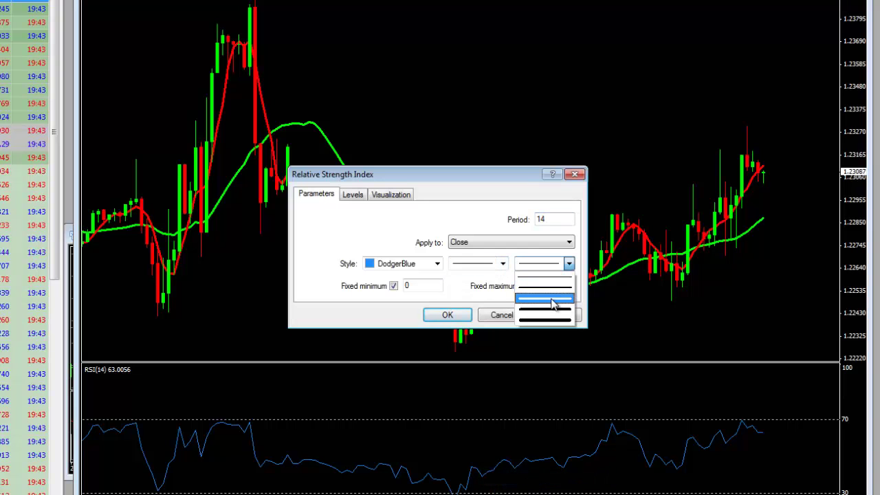
pyautogui.click(555, 306)
pyautogui.click(465, 322)
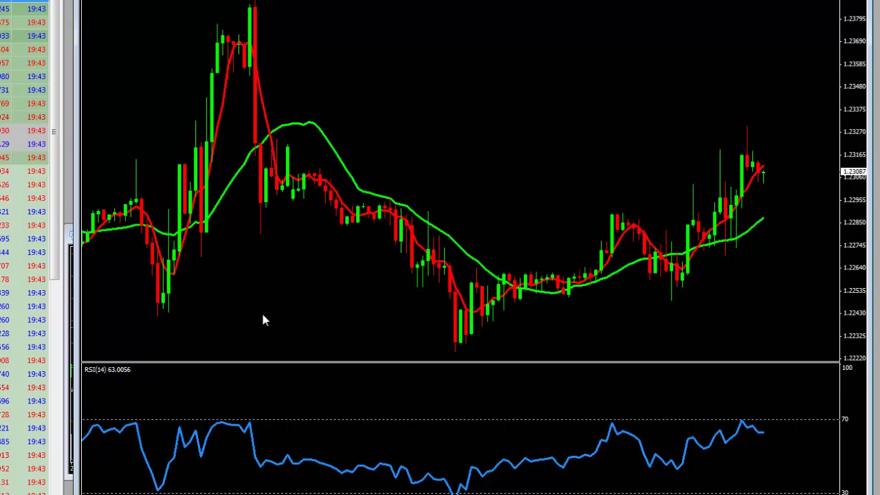
pyautogui.moveTo(374, 362); pyautogui.dragTo(373, 320)
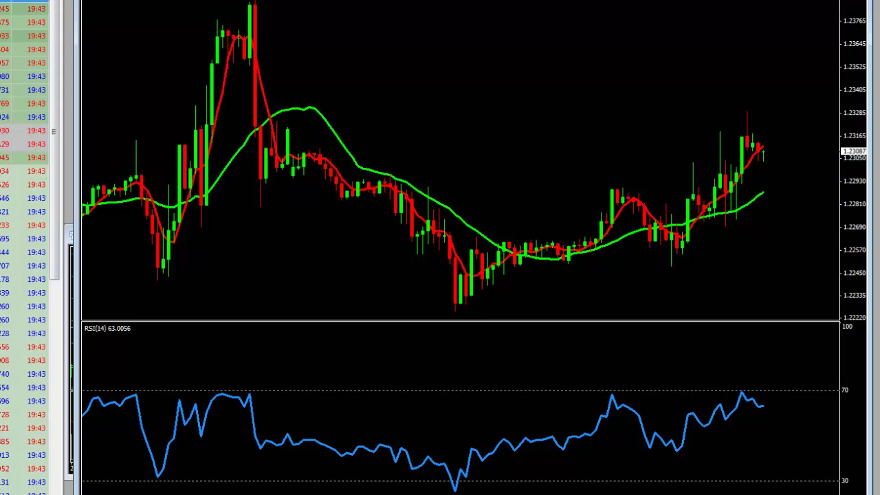
# Examine the recent candles up close, comparing the two moving averages with the RSI around its 70 and 30 levels.
pyautogui.press('+')
pyautogui.moveTo(379, 75); pyautogui.dragTo(55, 75)
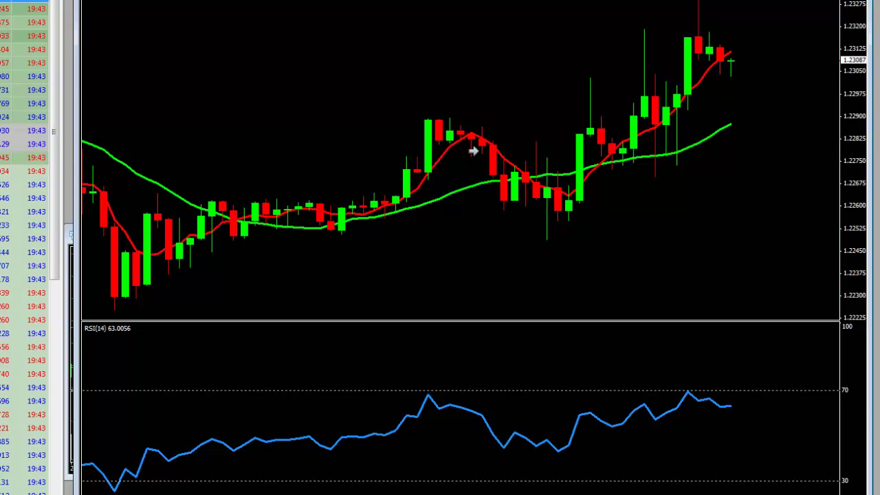
pyautogui.moveTo(447, 166); pyautogui.dragTo(677, 393)
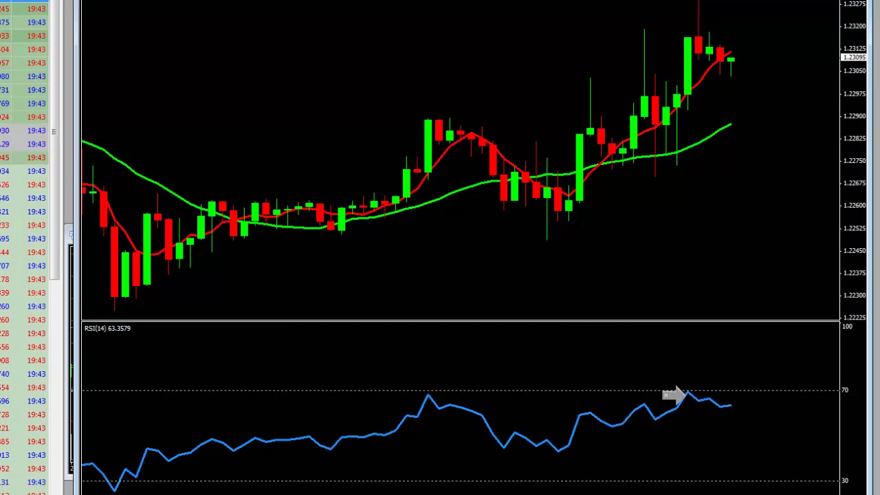
pyautogui.moveTo(299, 304); pyautogui.dragTo(351, 294)
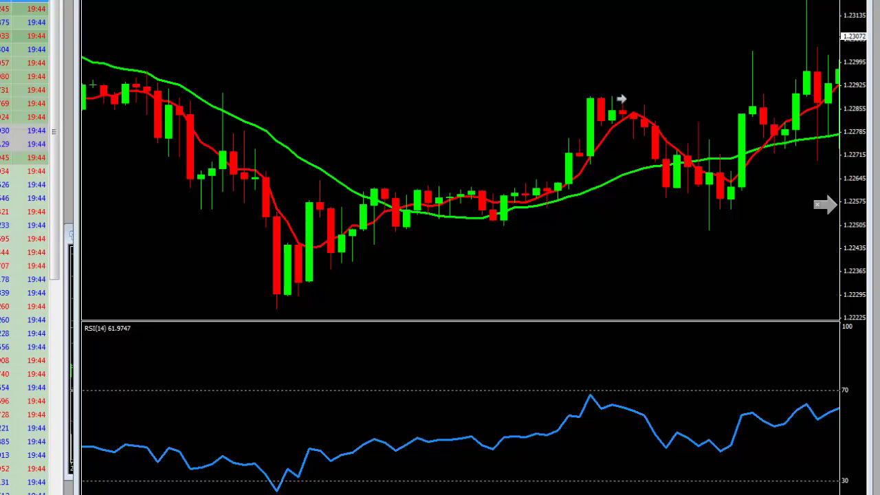
pyautogui.click(621, 99)
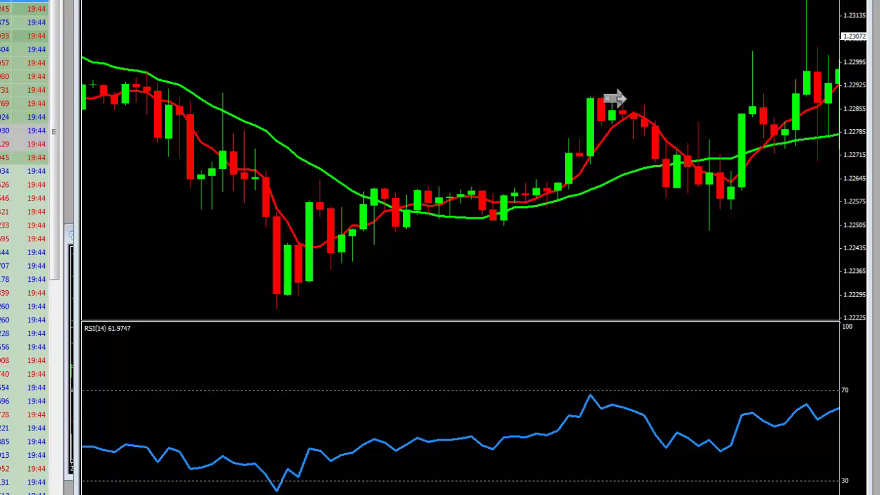
pyautogui.click(615, 98)
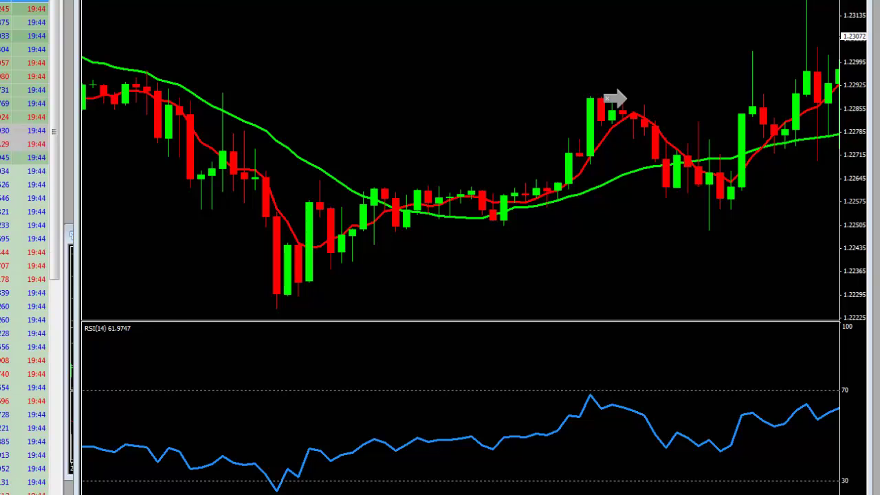
# Switch to the presentation and circle the bullet "Be patient and let the trade come to us" in yellow.
pyautogui.hotkey('alt', 'Tab')
pyautogui.press('Escape')
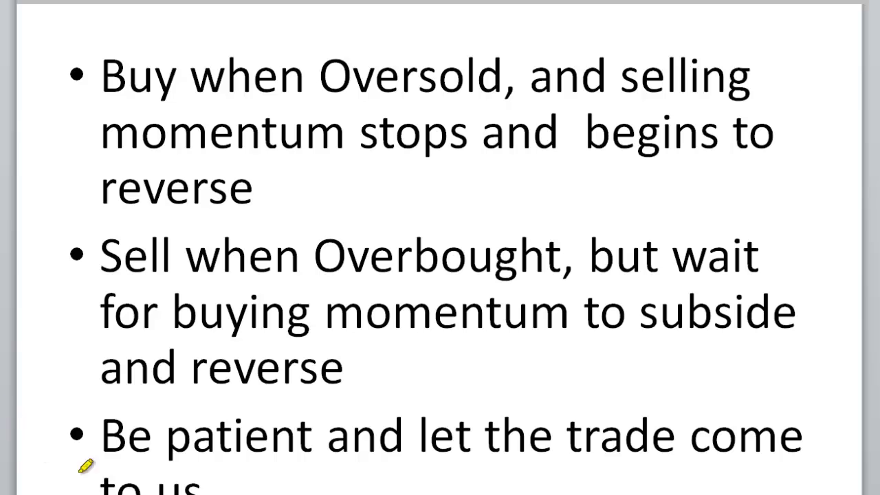
pyautogui.moveTo(166, 411)
pyautogui.mouseDown()
pyautogui.moveTo(96, 417)
pyautogui.moveTo(76, 492)
pyautogui.moveTo(796, 459)
pyautogui.moveTo(601, 400)
pyautogui.moveTo(117, 392)
pyautogui.mouseUp()
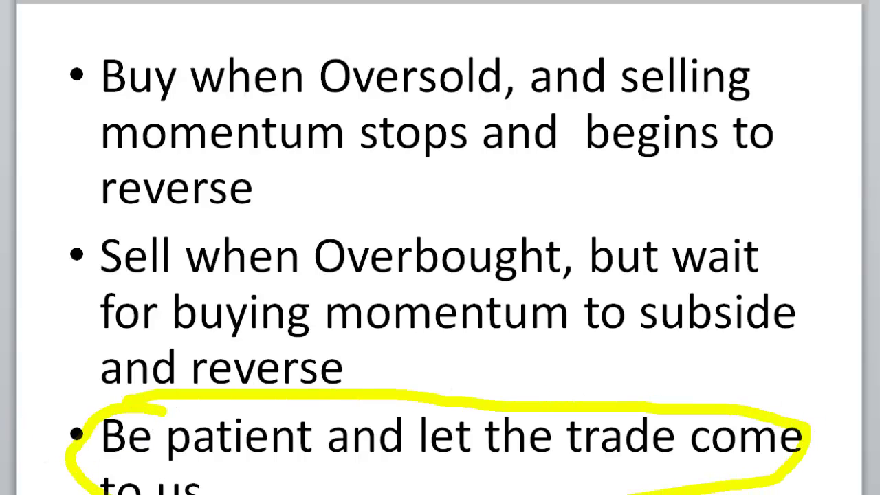